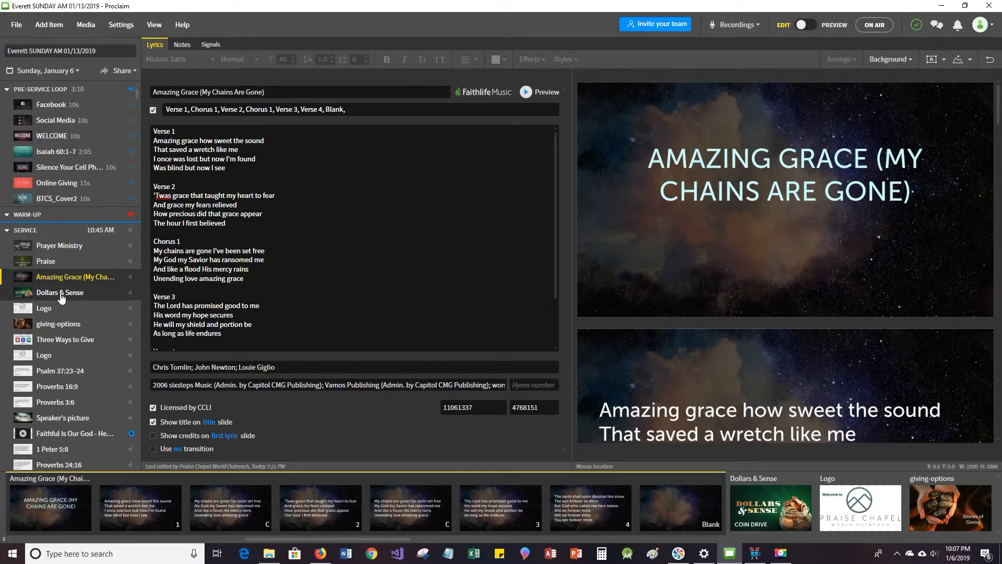
- Duplicate the Amazing Grace (My Chains Are Gone) song in the service and delete the copy
right_click(51, 282)
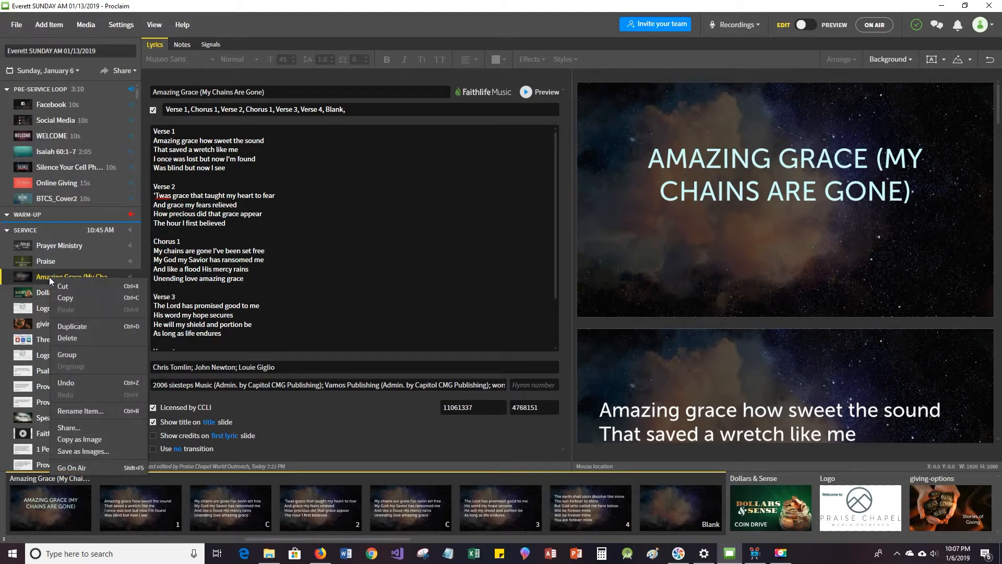
left_click(72, 326)
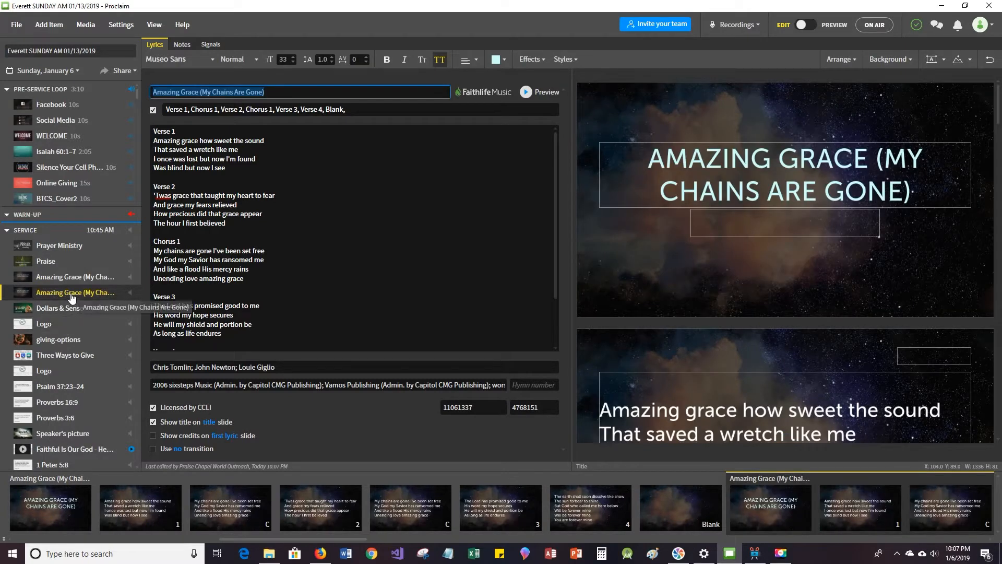
left_click(269, 92)
left_click_drag(241, 90, 151, 93)
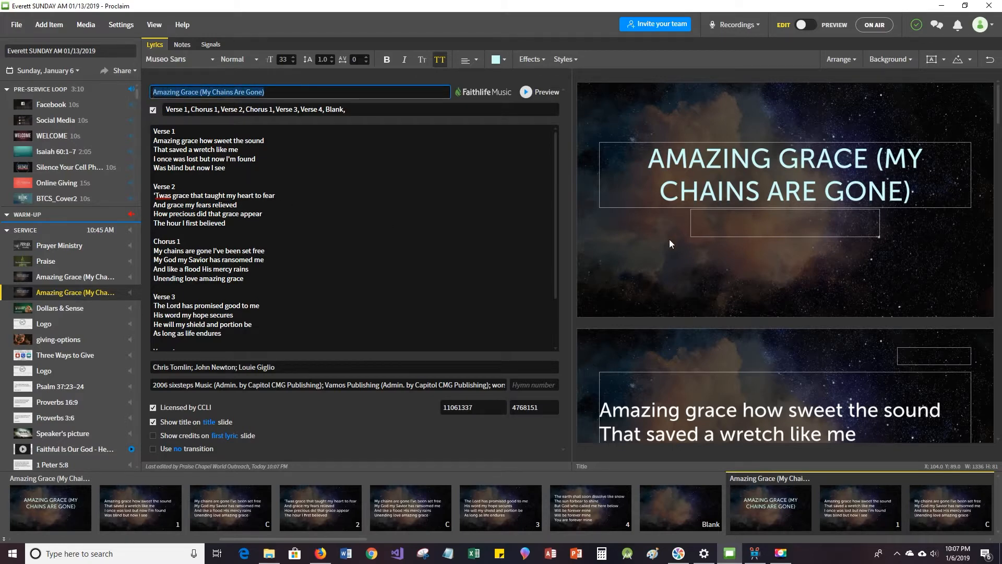
right_click(67, 294)
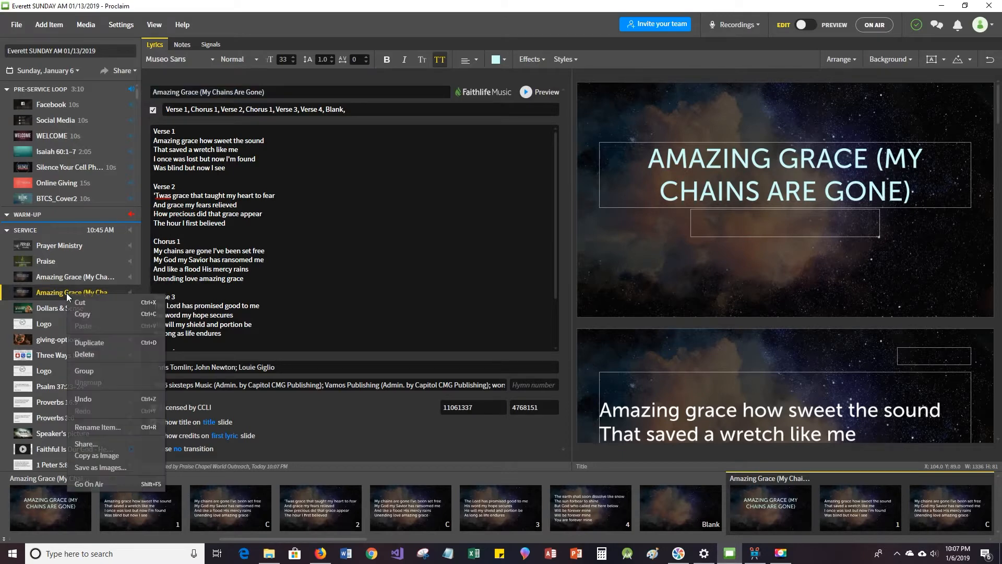
left_click(99, 356)
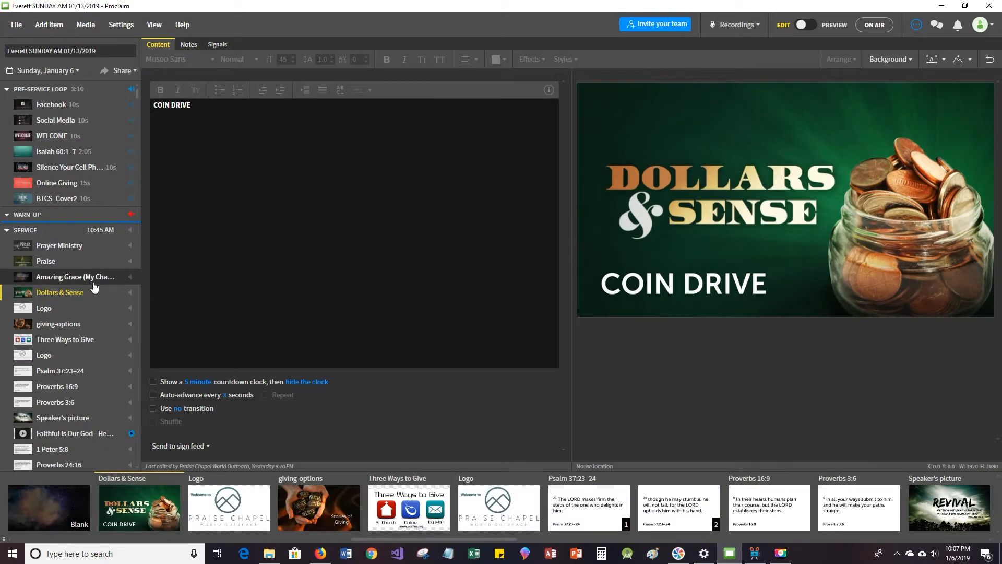
- Add a new Song item to the service and place it between Amazing Grace and Dollars & Sense
left_click(51, 27)
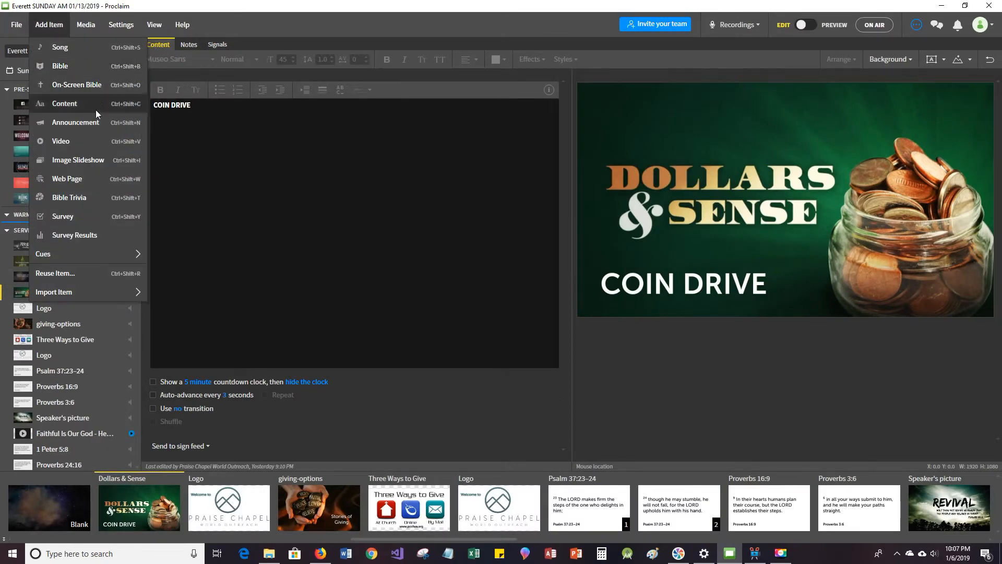
left_click(82, 47)
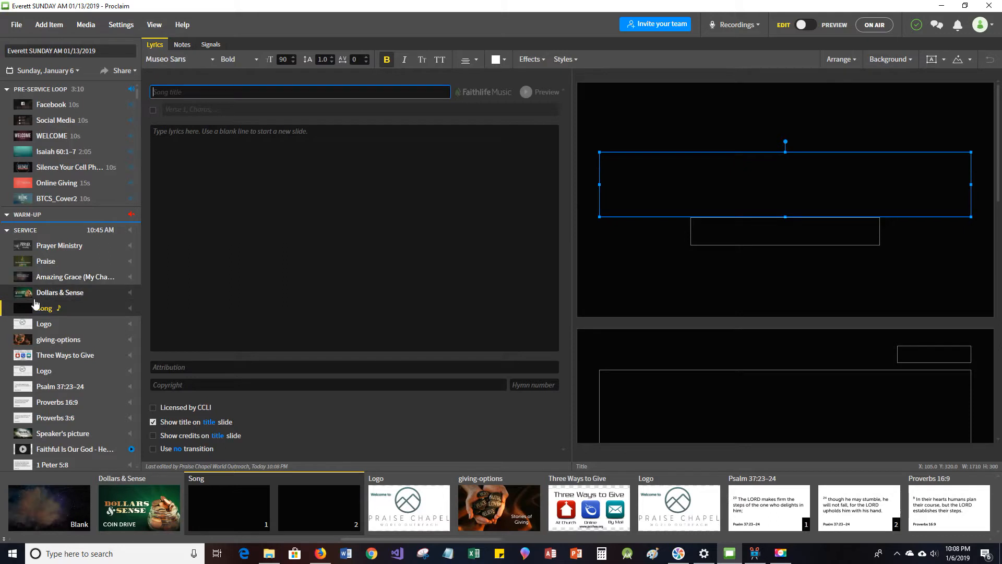
left_click_drag(21, 311, 28, 294)
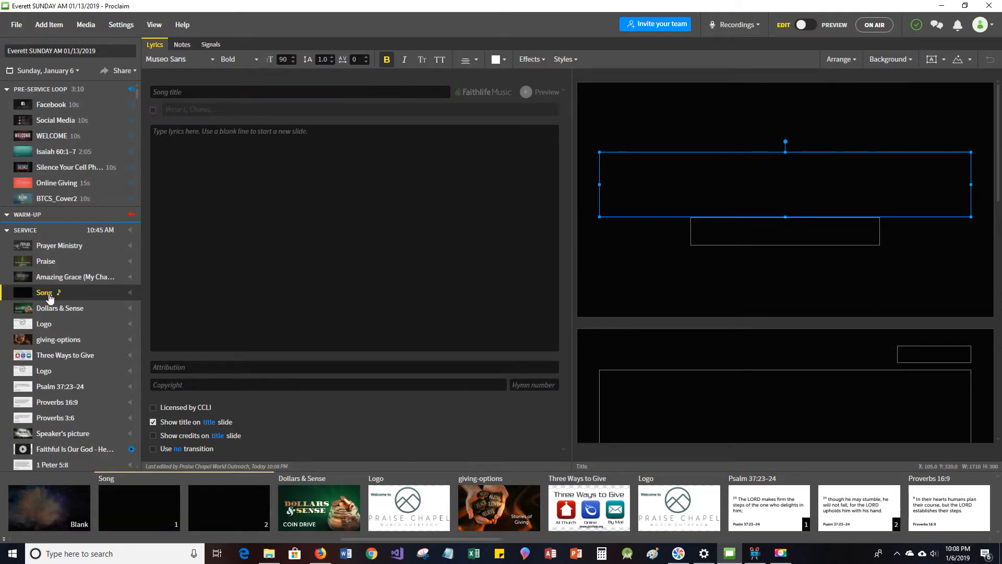
- Rename the new Song item as Your Love Never Fails
left_click(45, 293)
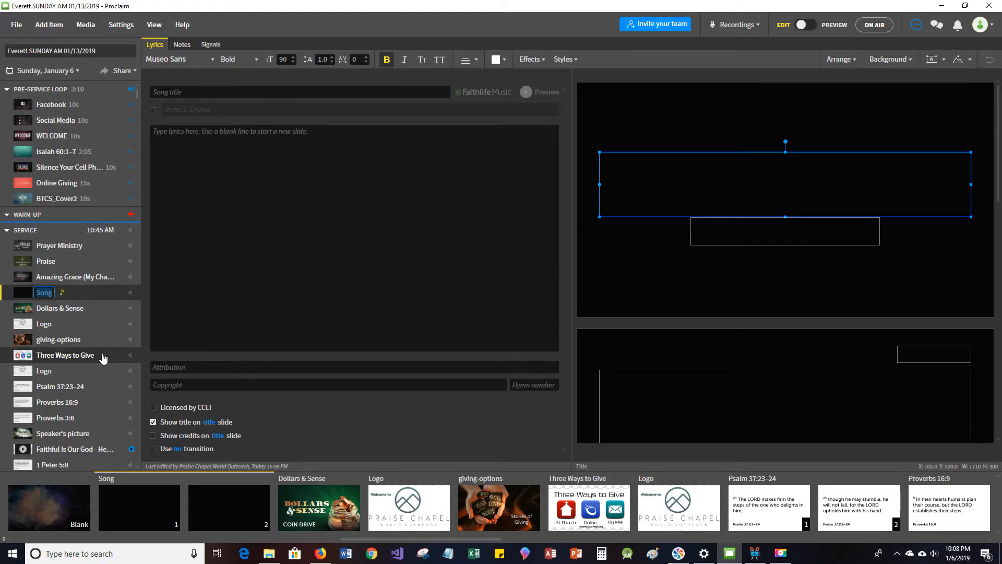
type("Your Love")
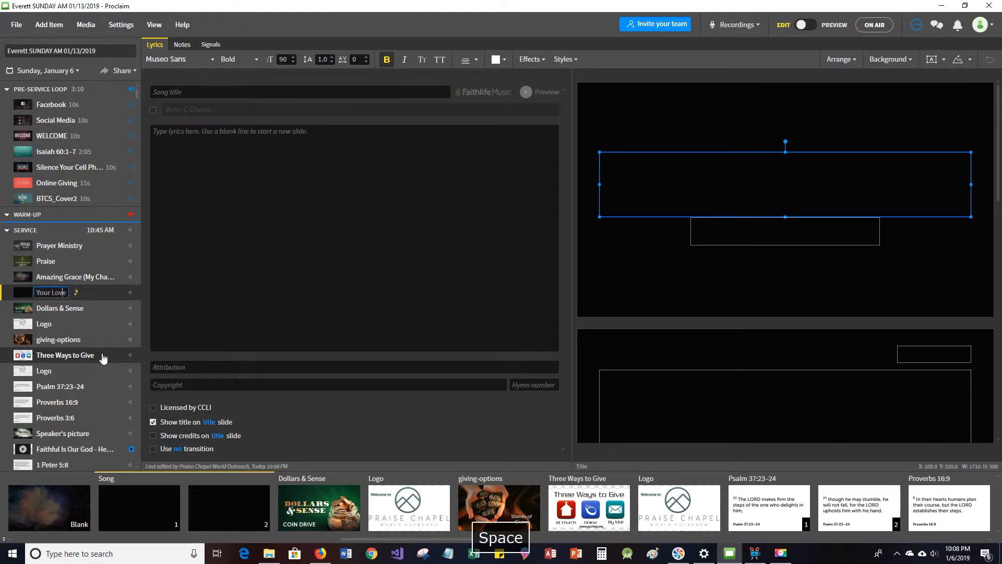
type(" Never Fails")
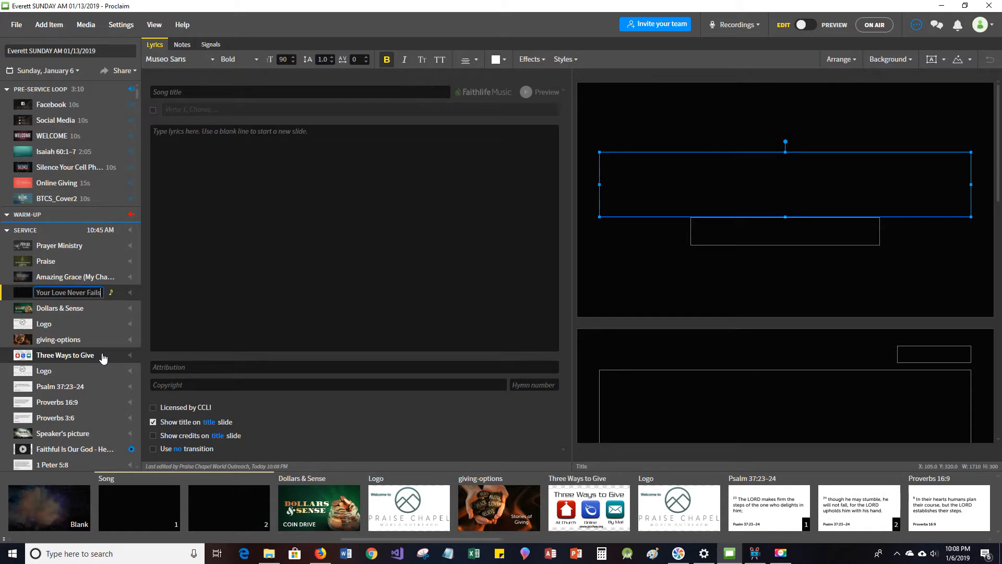
key("Return")
- Copy the item's name into its song title and load the matching Your Love Never Fails lyrics from My Songs
left_click(72, 295)
key("ctrl+c")
left_click(210, 95)
key("ctrl+v")
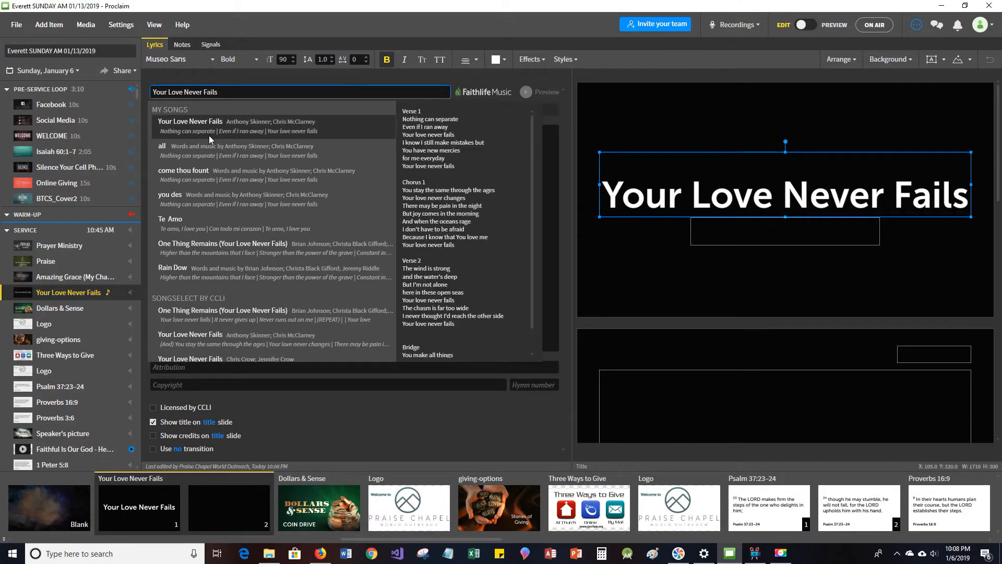
left_click(255, 133)
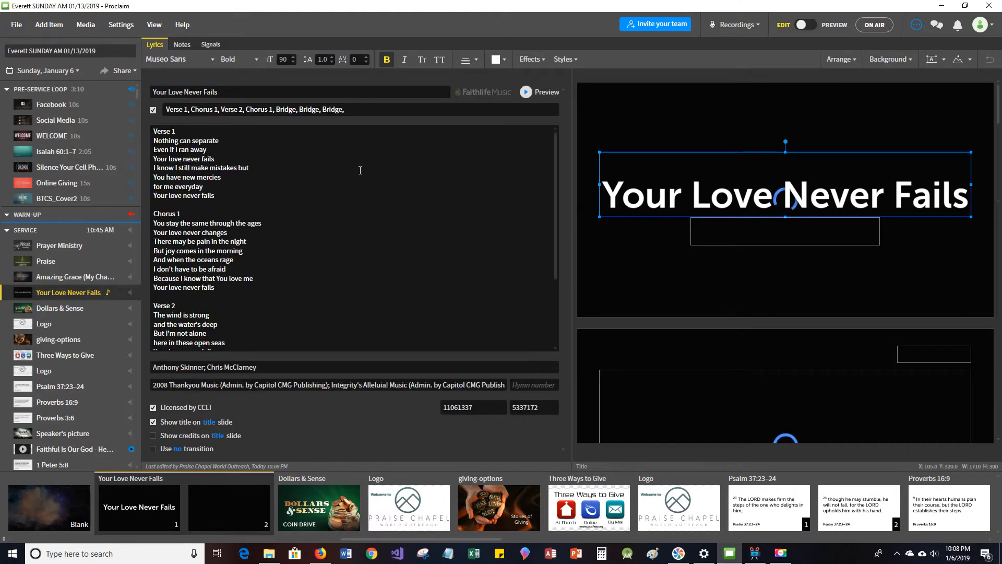
- Apply the Wonderful Counselor song media as the background of Your Love Never Fails
left_click(901, 59)
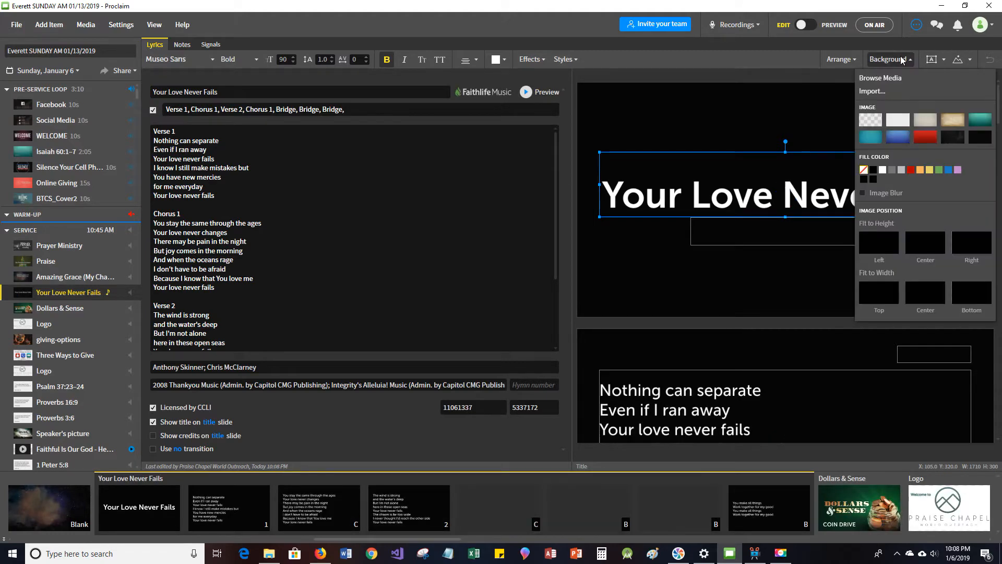
left_click(881, 78)
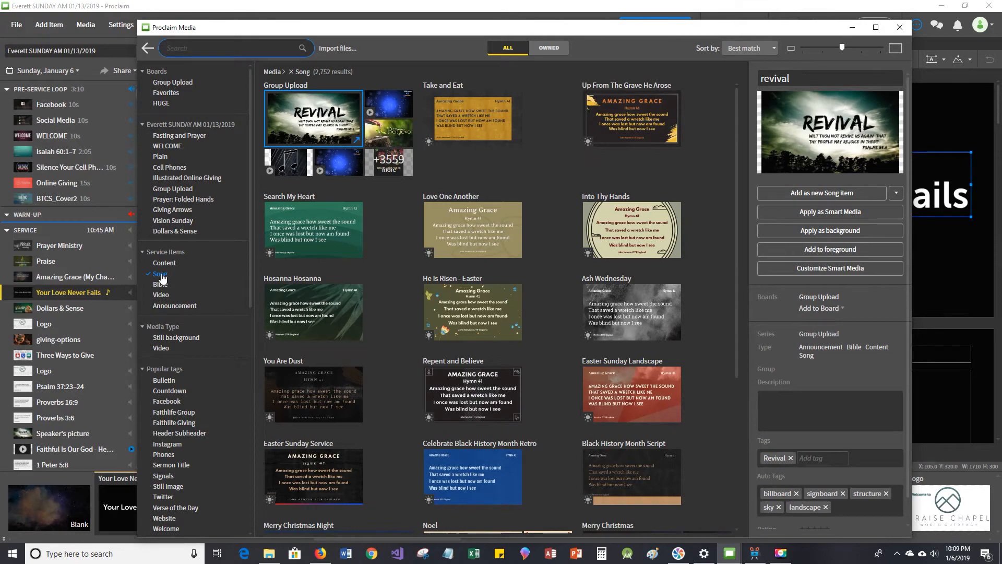
scroll(355, 321, "down", 4)
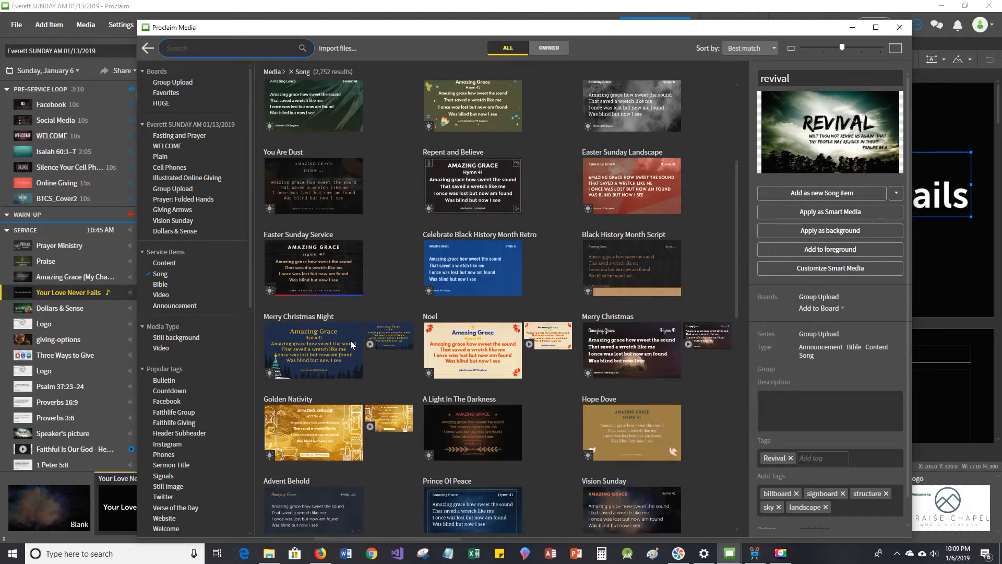
scroll(350, 341, "down", 7)
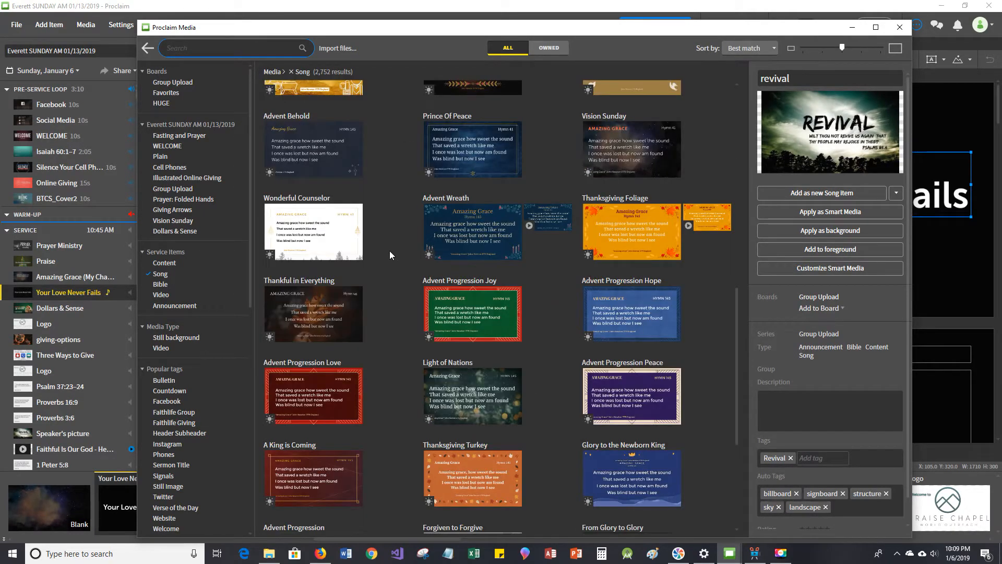
left_click(336, 240)
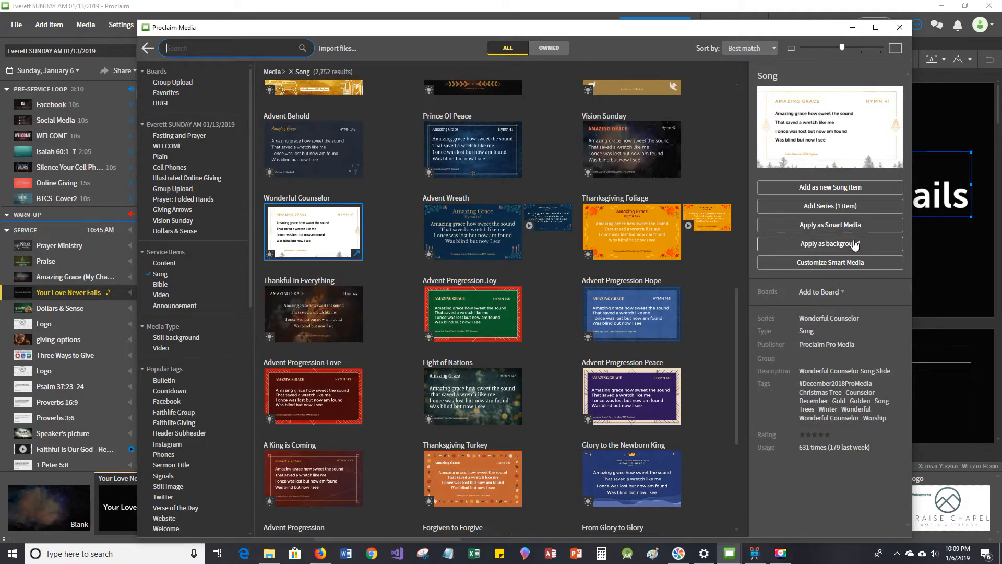
left_click(855, 243)
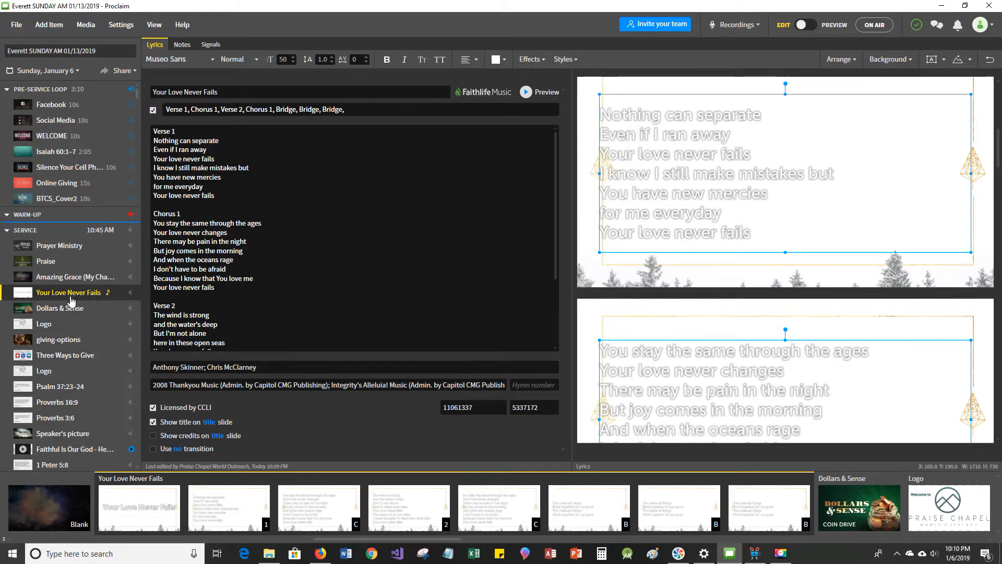
- Set the background of the Psalm 37:23–24 passage to the aged parchment preset image
left_click(60, 387)
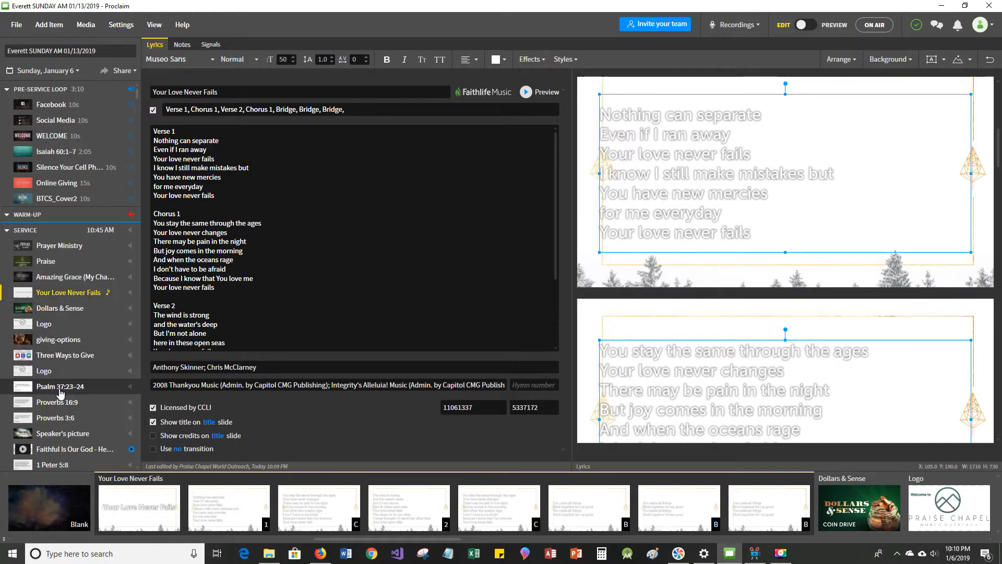
left_click(910, 60)
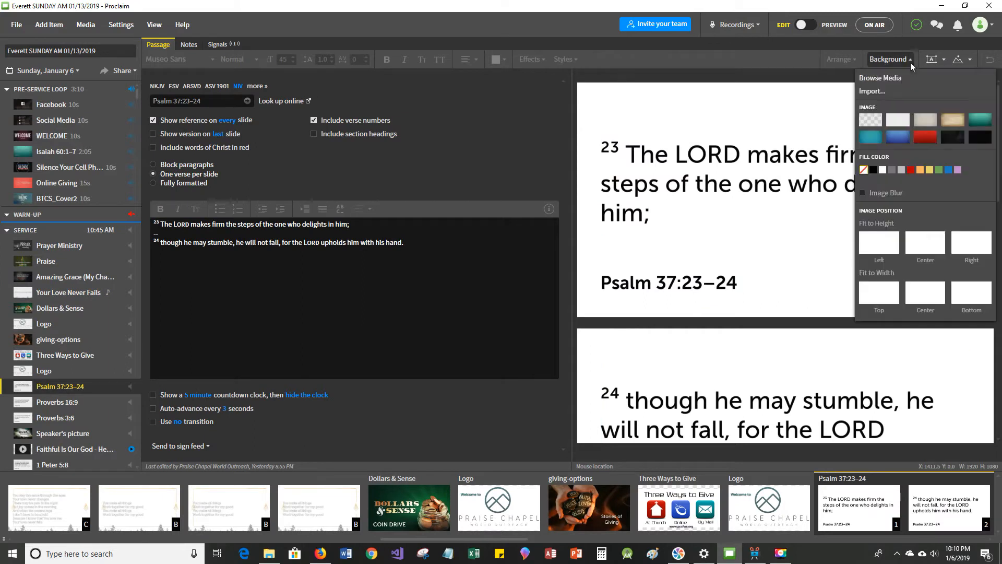
left_click(953, 120)
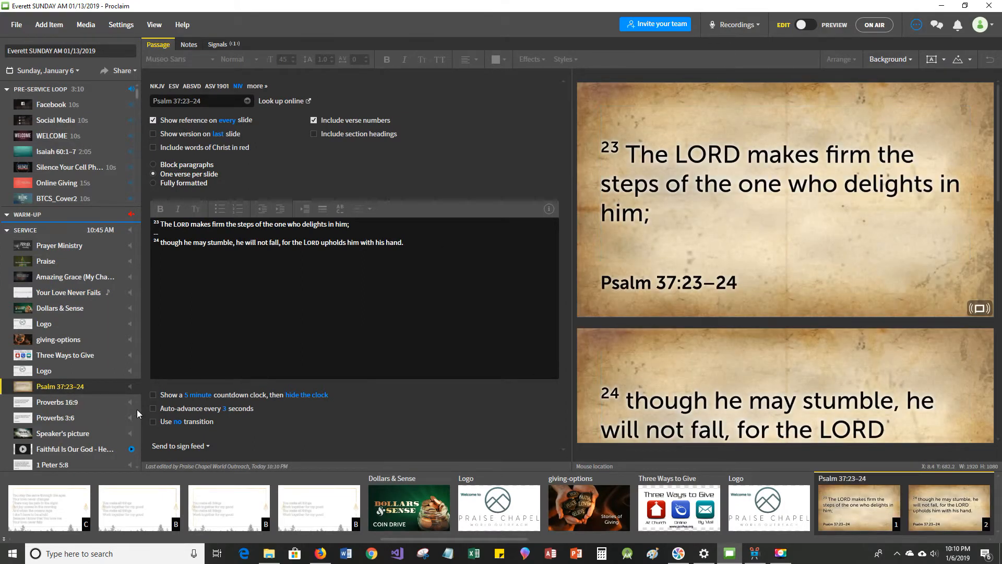
- Duplicate the Psalm 37:23–24 passage and move the copy between 2019 and All-Consuming Fire
right_click(54, 389)
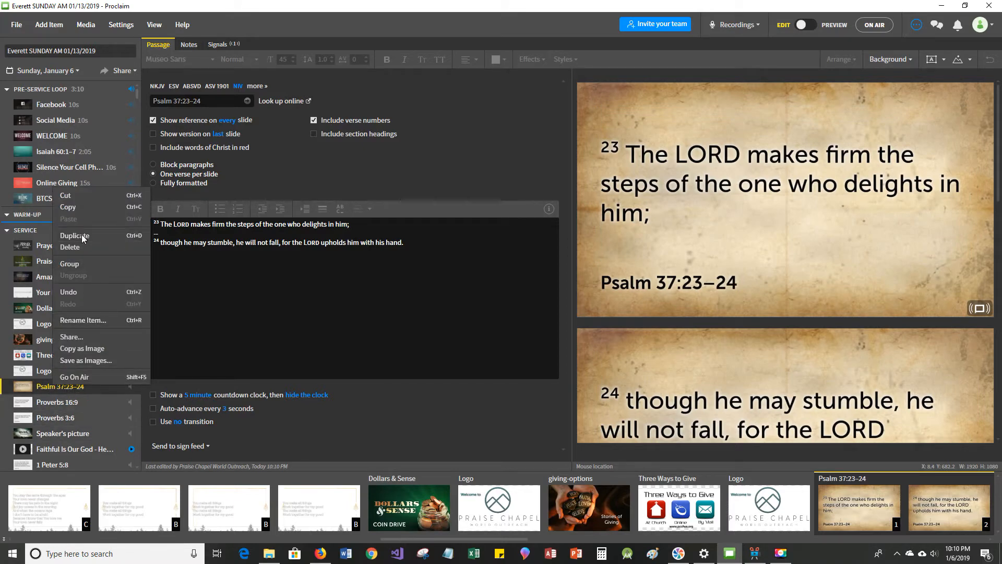
key("ctrl+d")
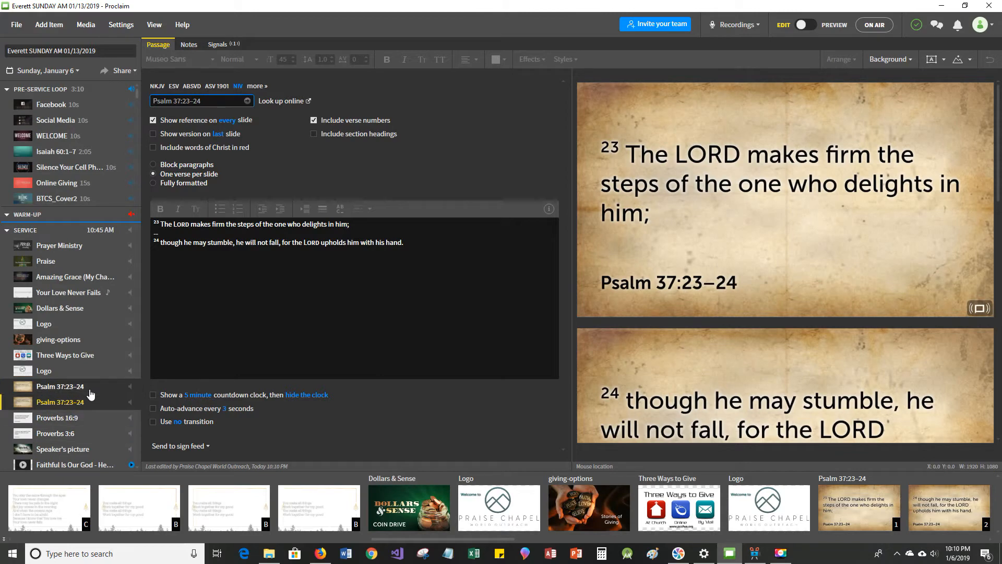
scroll(83, 396, "down", 2)
left_click_drag(61, 301, 74, 417)
scroll(83, 404, "down", 3)
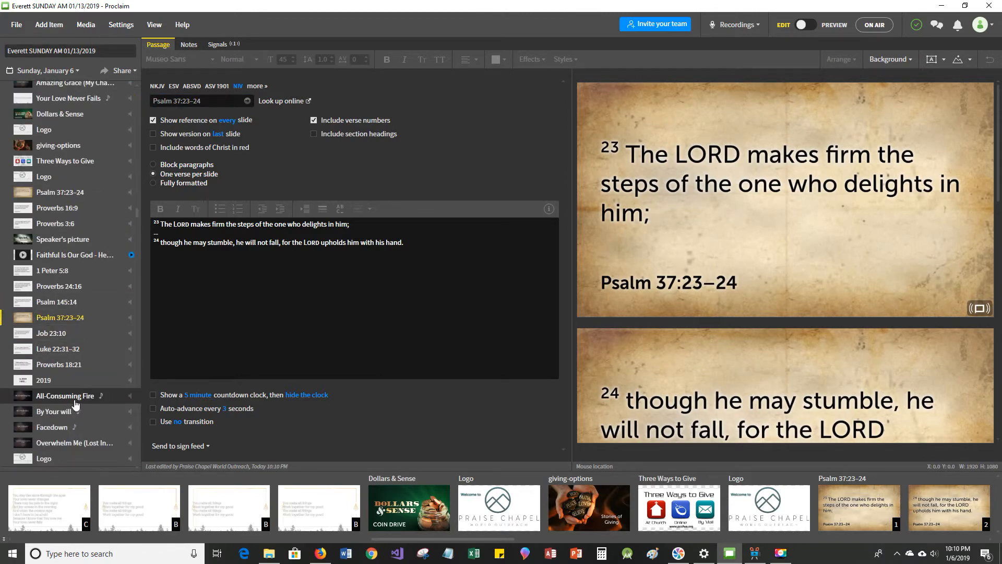
left_click(60, 268)
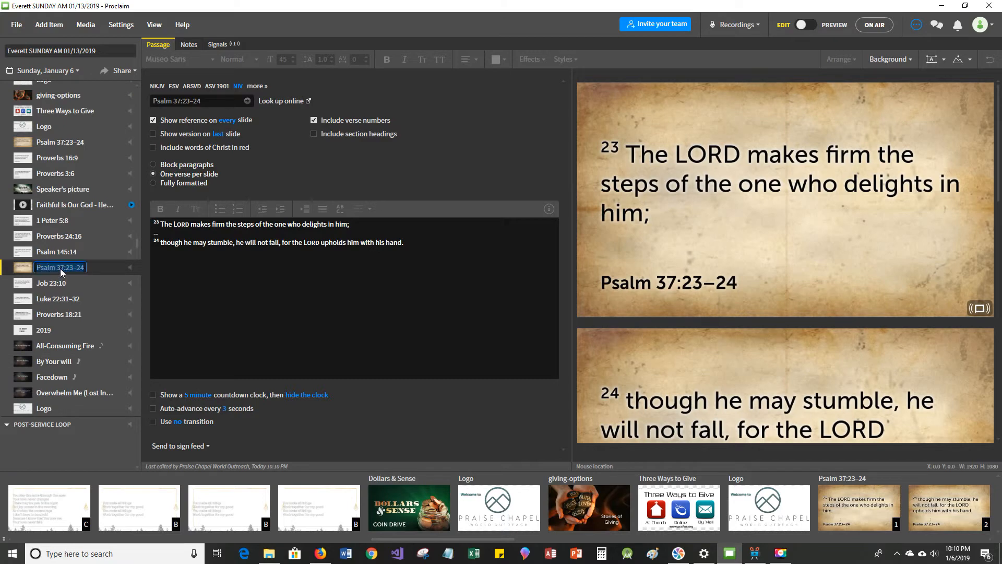
left_click_drag(60, 275, 56, 331)
- Add a blank Content item directly after the relocated Psalm 37:23–24 copy
left_click(76, 356)
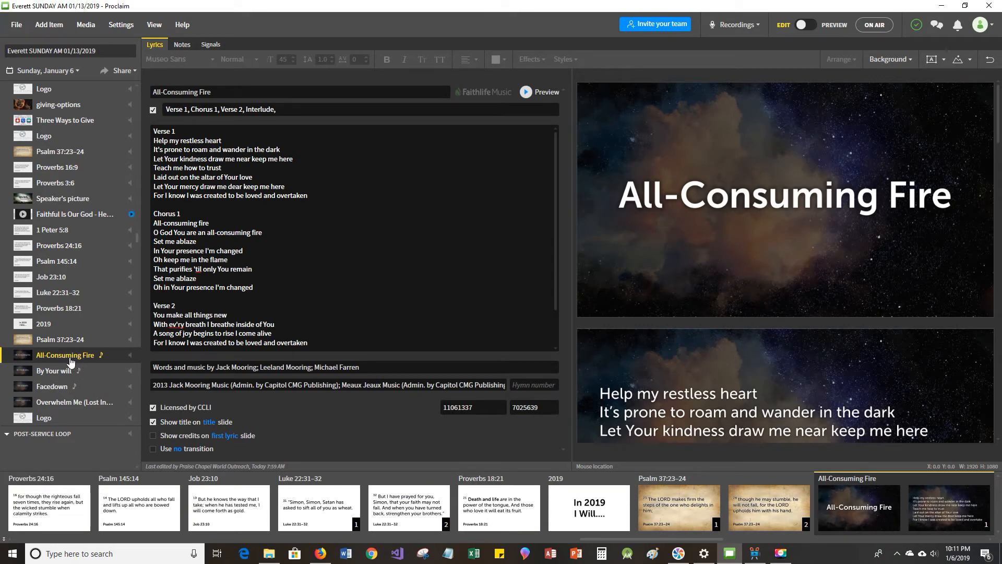
left_click(64, 345)
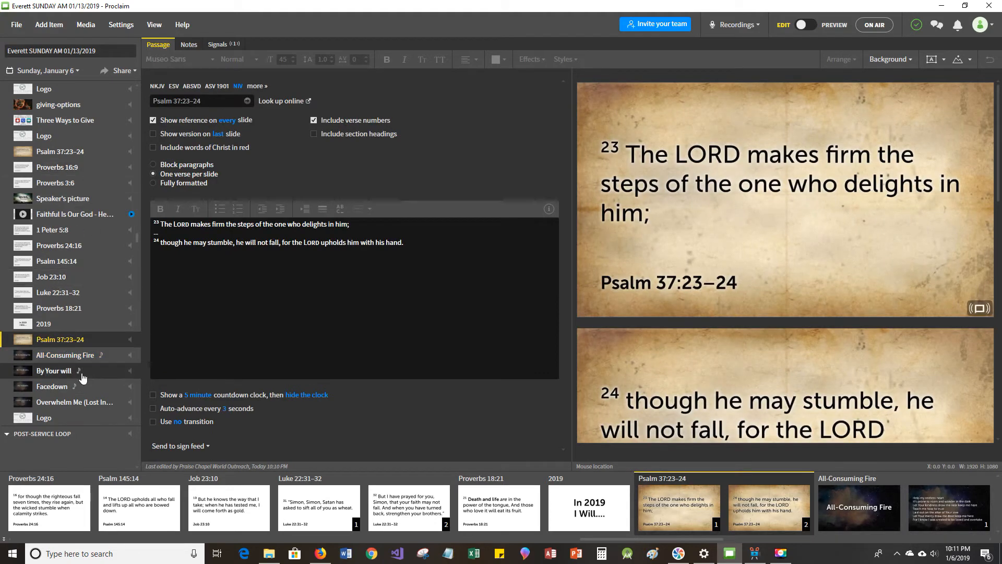
right_click(51, 340)
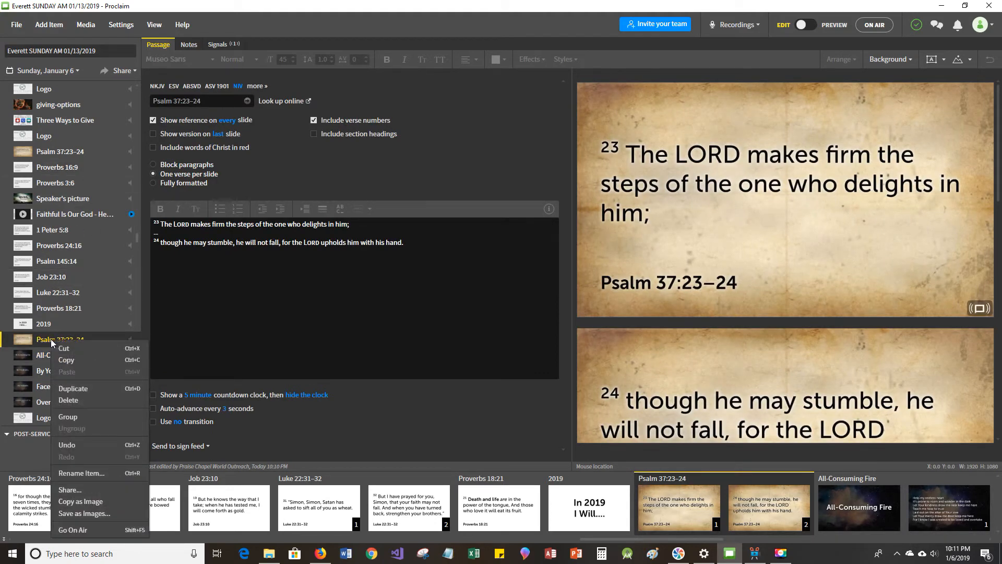
left_click(53, 26)
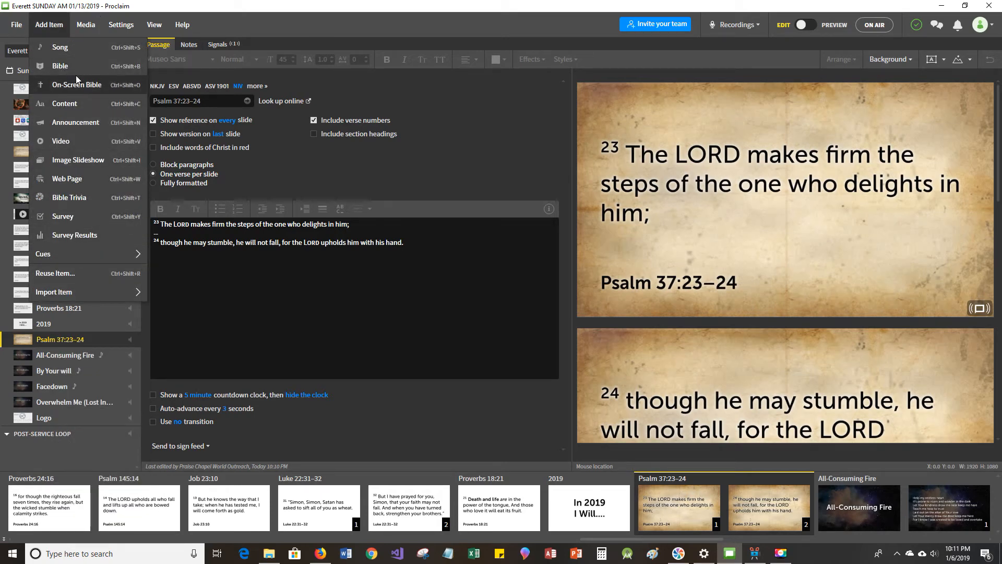
left_click(78, 104)
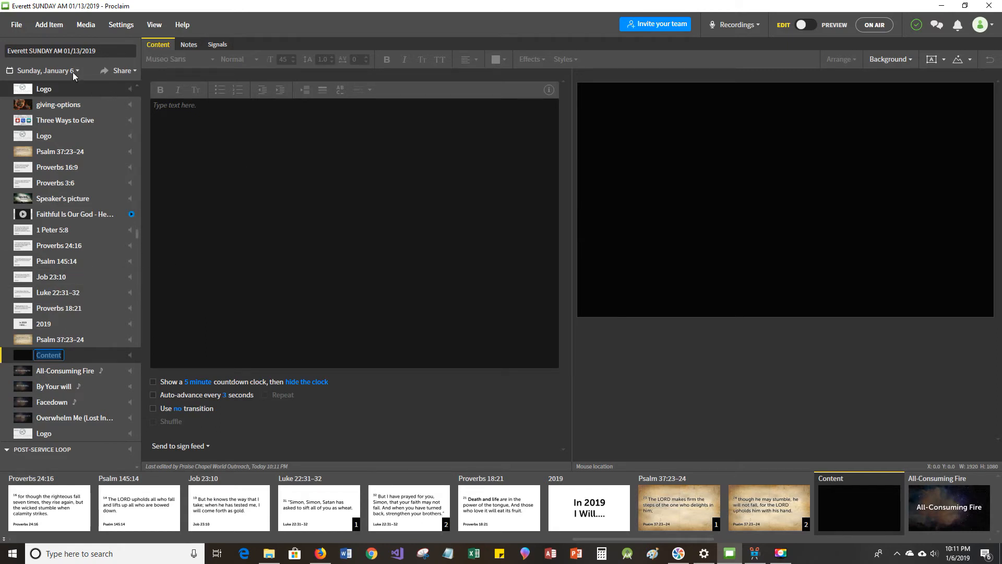
left_click(57, 28)
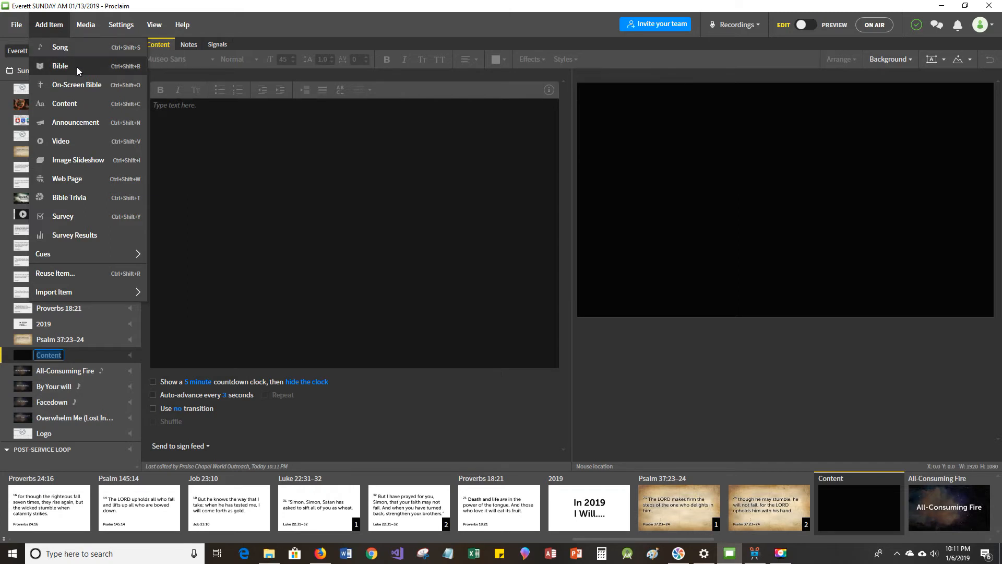
left_click(196, 242)
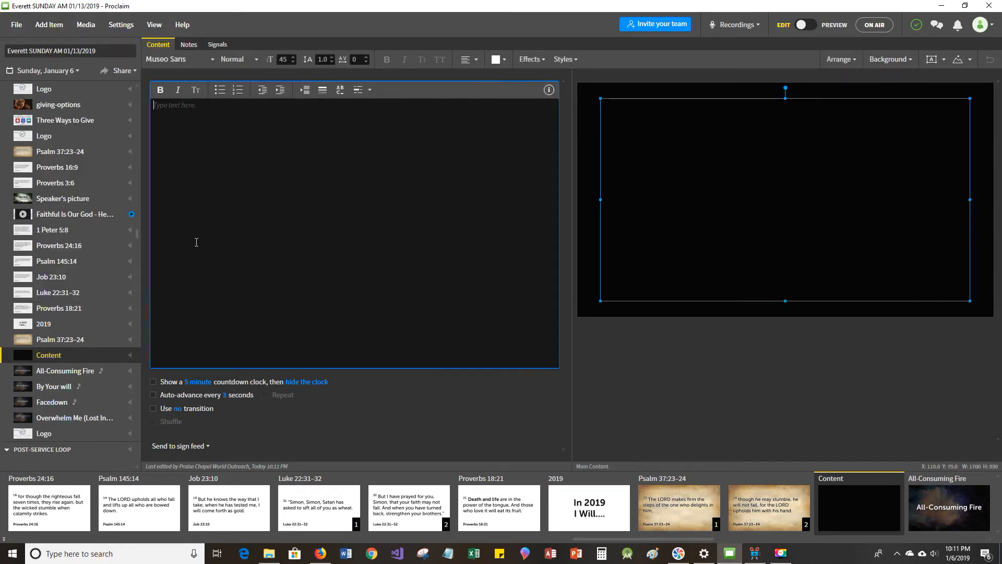
left_click(54, 26)
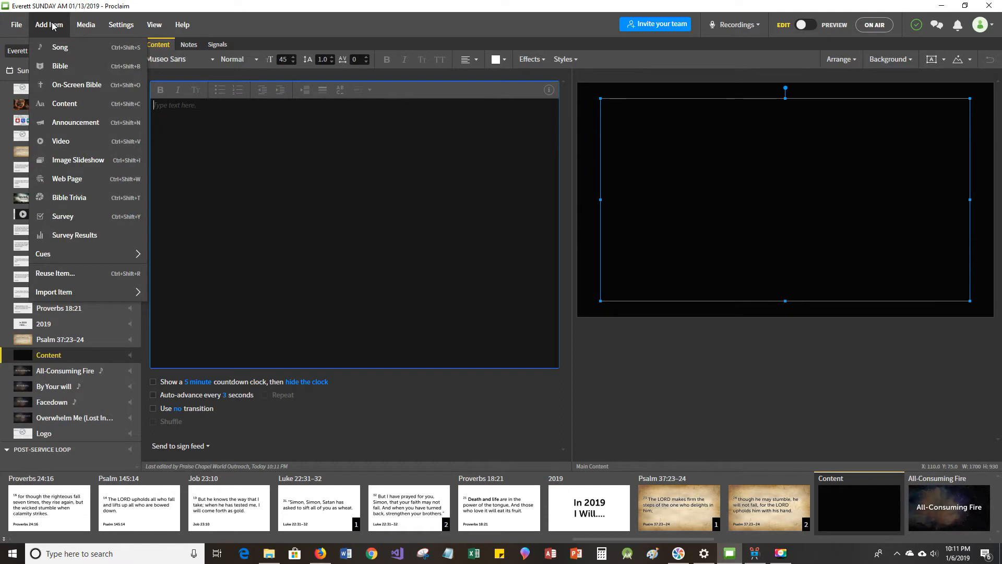
left_click(71, 63)
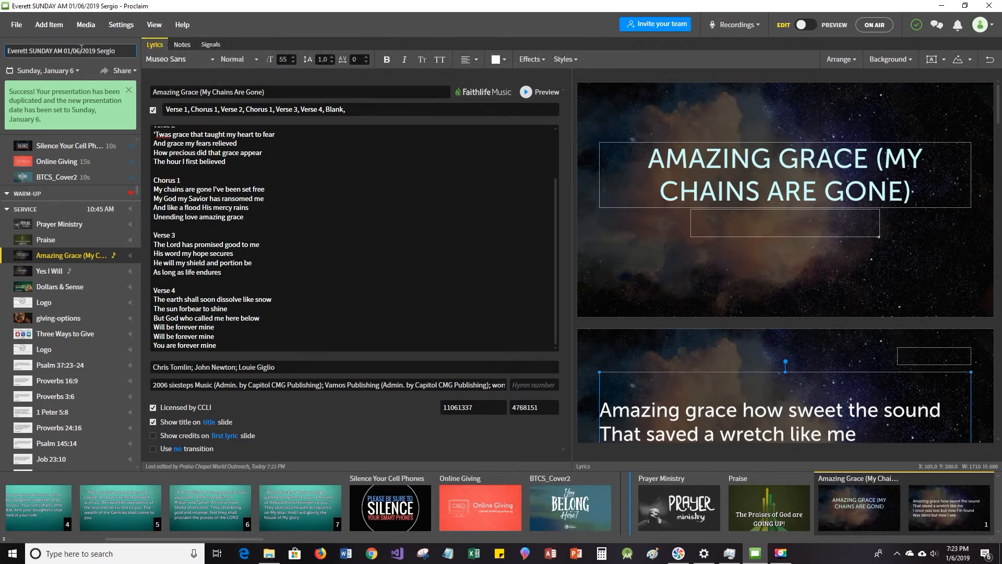
- Rename the duplicated presentation as Everett SUNDAY AM 01/13/2019, checking the date in the system calendar
key("BackSpace")
key("BackSpace")
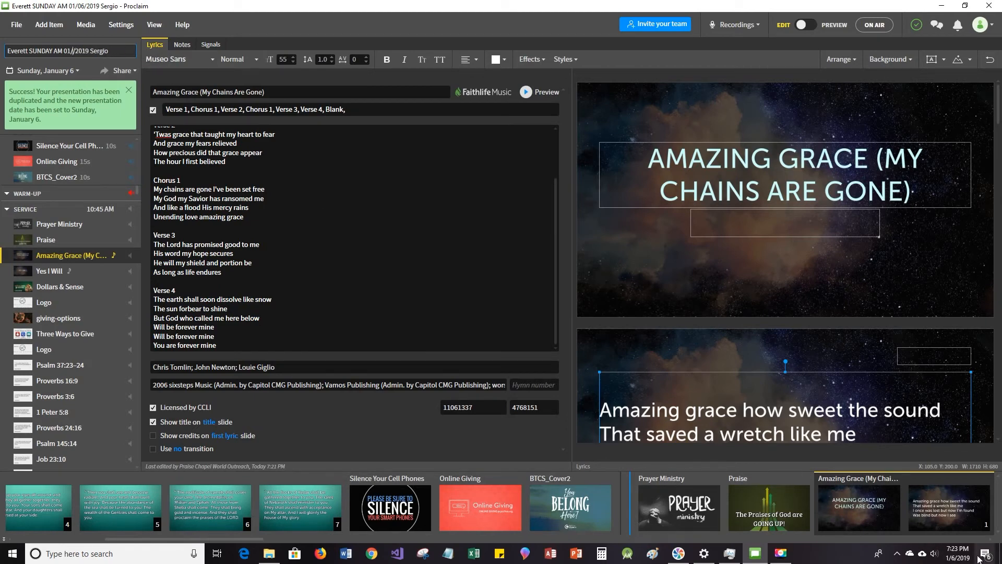
left_click(958, 555)
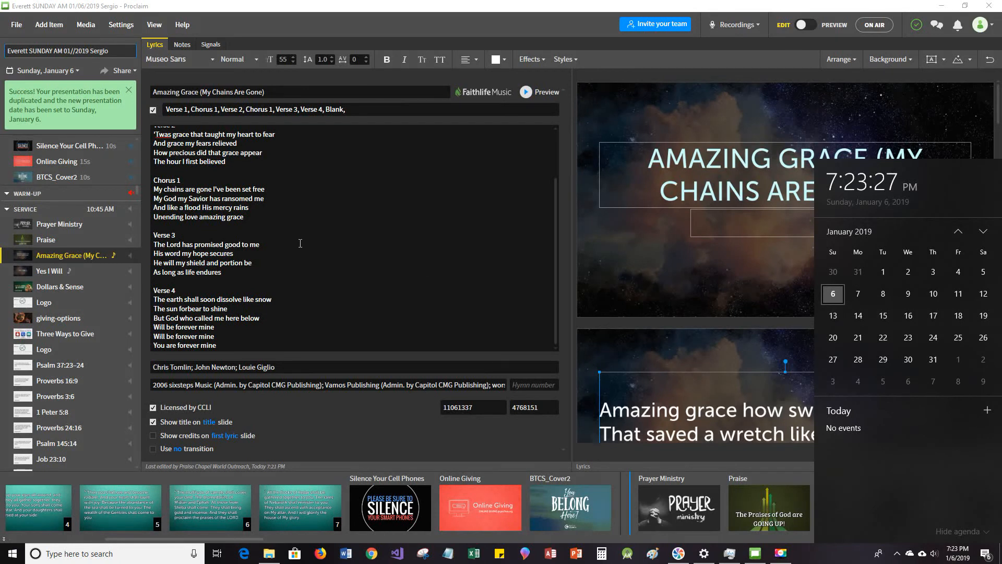
left_click(73, 50)
type("13")
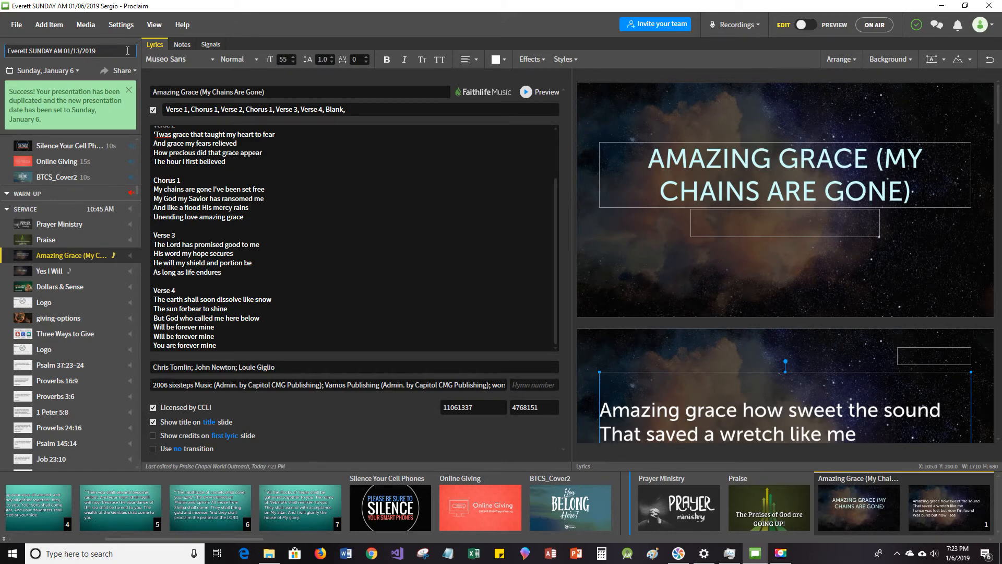
key("Return")
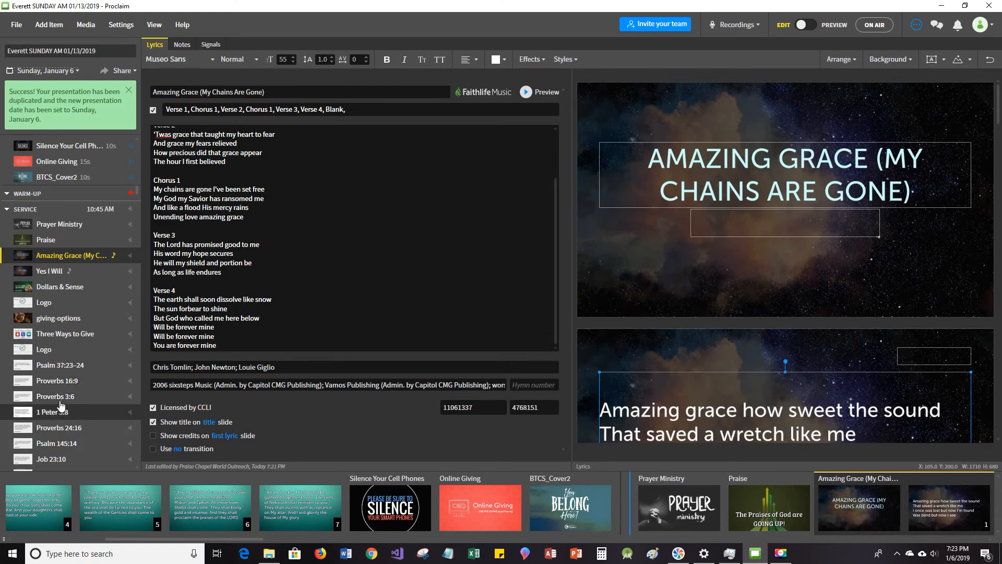
left_click(21, 28)
left_click(34, 66)
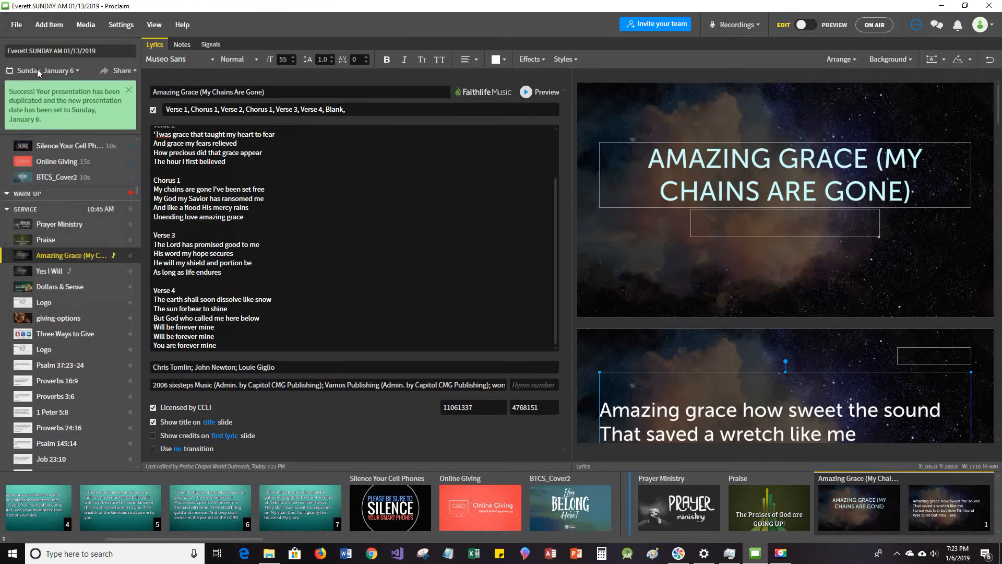